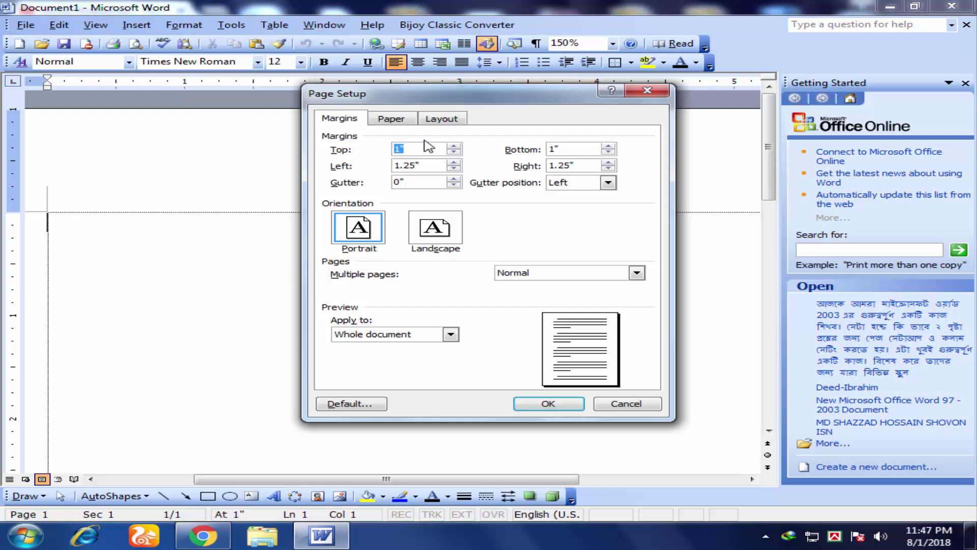
Step: Set the document's top, bottom, left and right page margins to .5 inch each
left_click(636, 405)
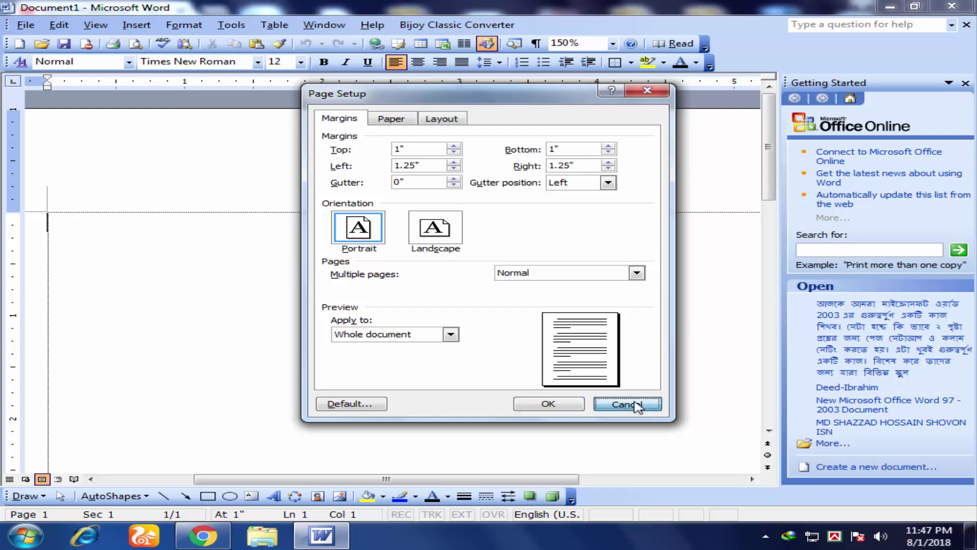
left_click(25, 26)
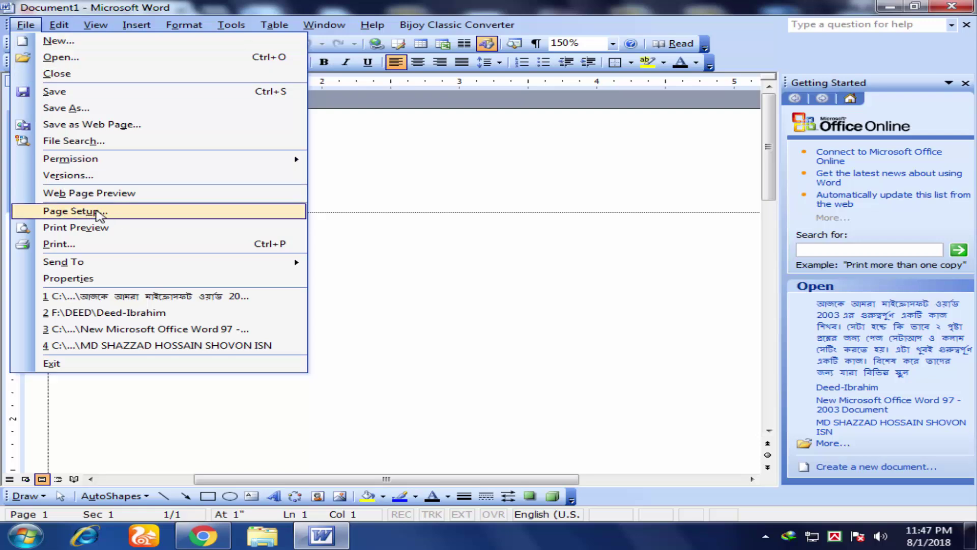
left_click(100, 215)
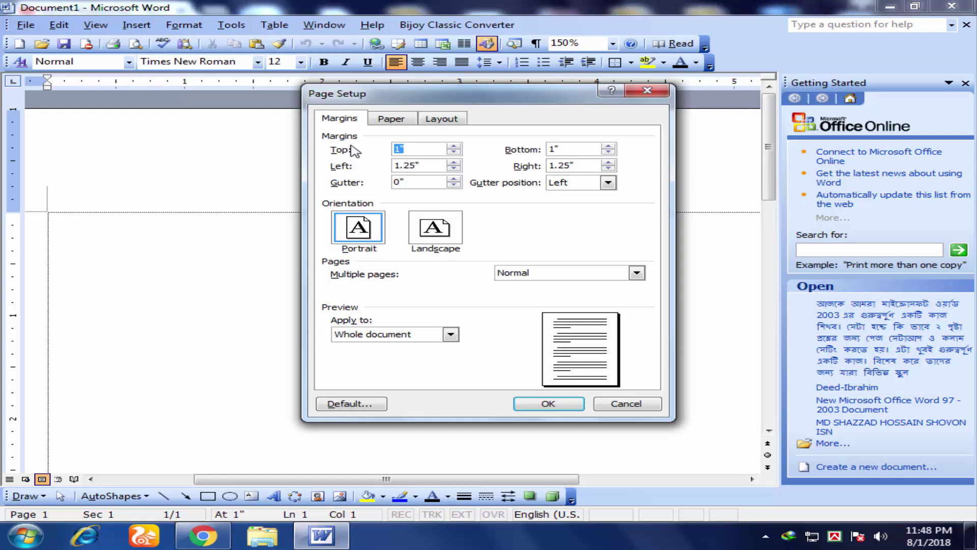
type(".5")
left_click(560, 147)
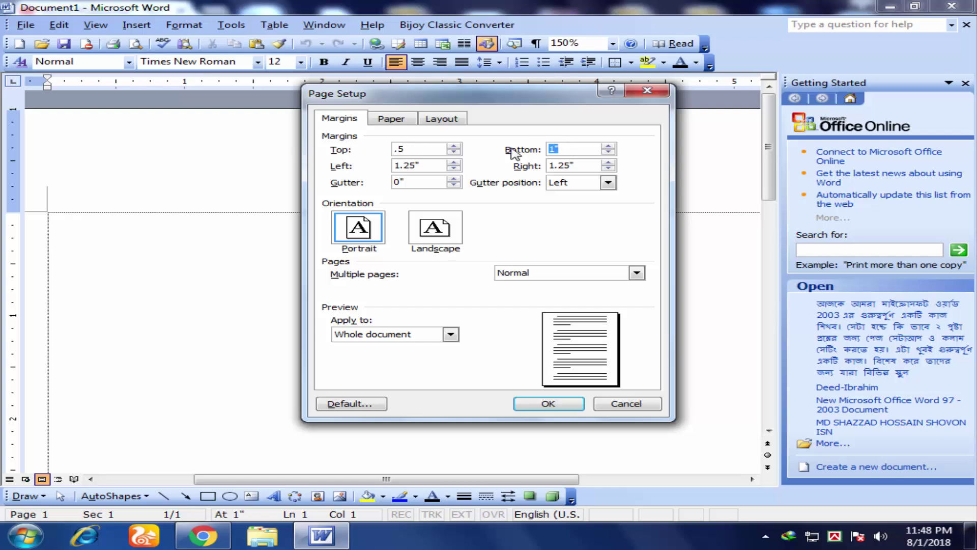
type(".5")
left_click_drag(434, 165, 329, 166)
type(".")
left_click_drag(580, 166, 464, 169)
type(".")
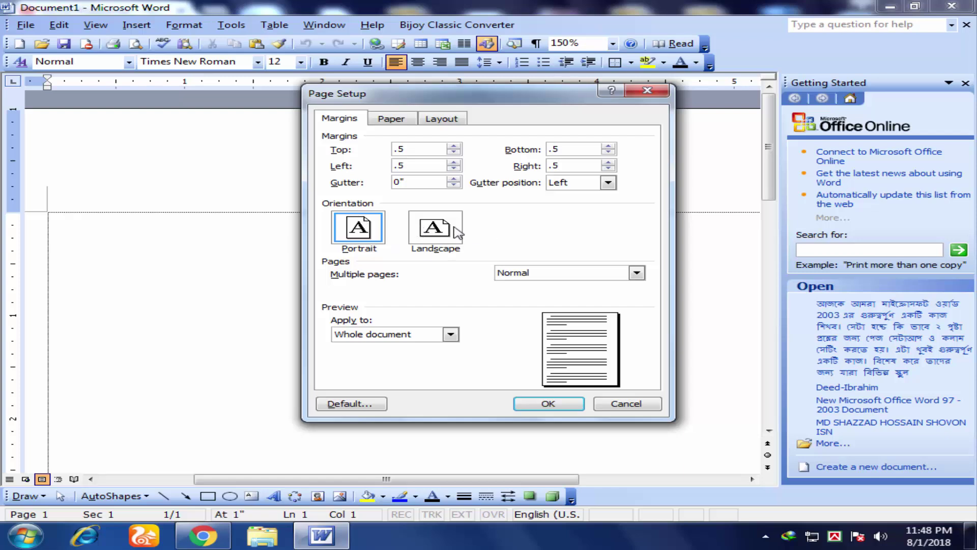
Step: Set the page orientation to landscape
left_click(436, 224)
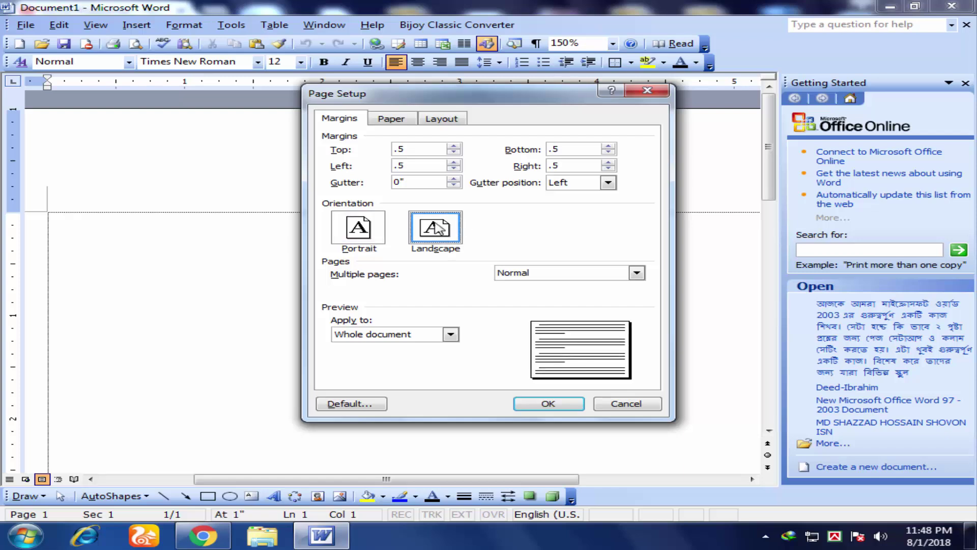
left_click(358, 227)
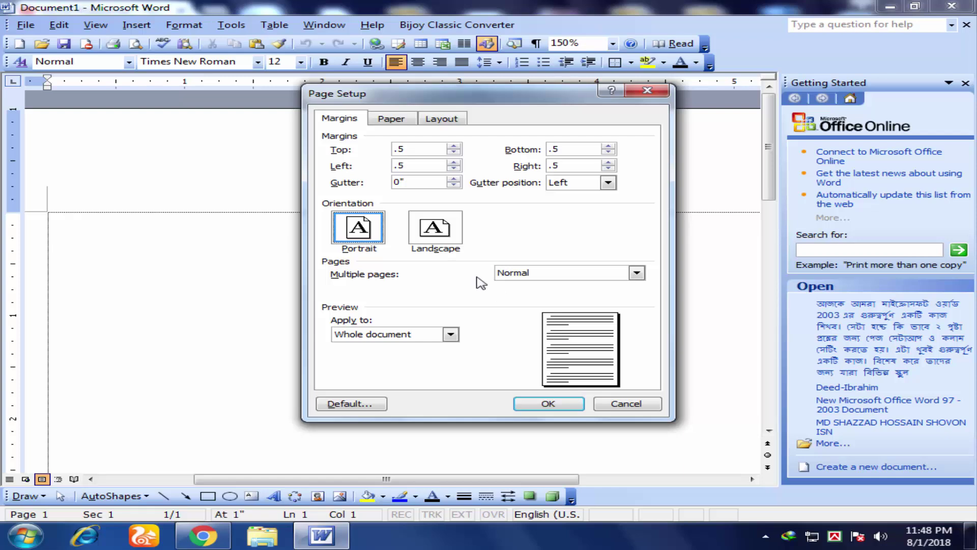
left_click(436, 226)
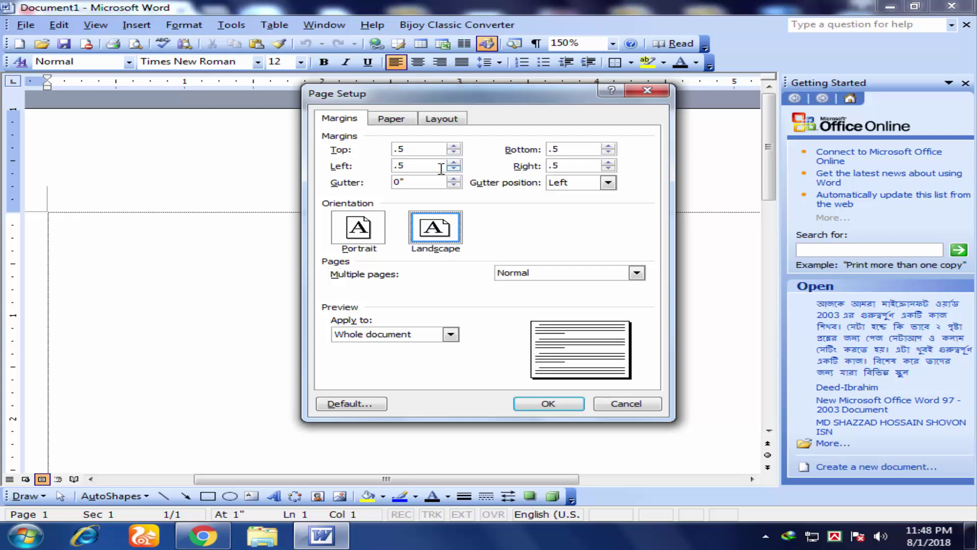
Step: Set the paper size to A4 210 x 297 mm and apply the page setup to the whole document
left_click(391, 118)
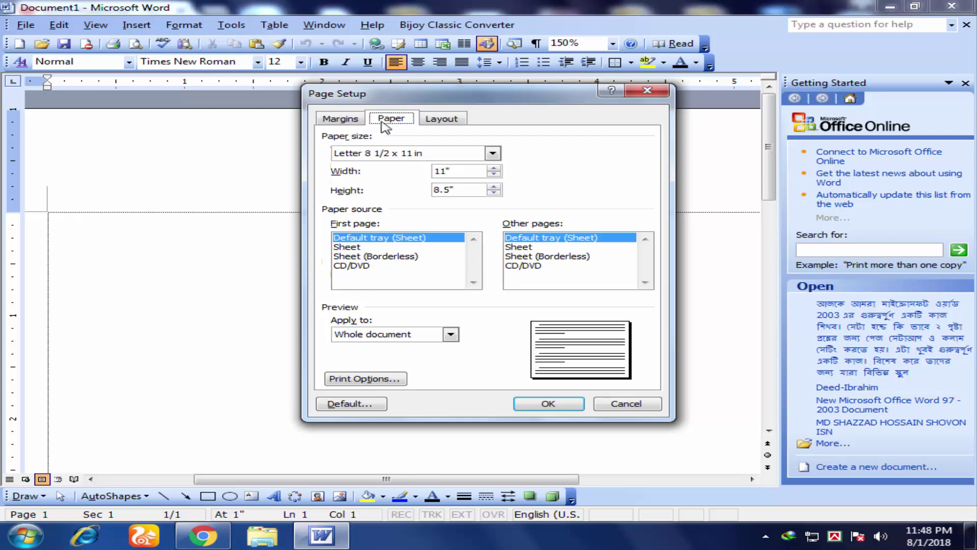
left_click(493, 153)
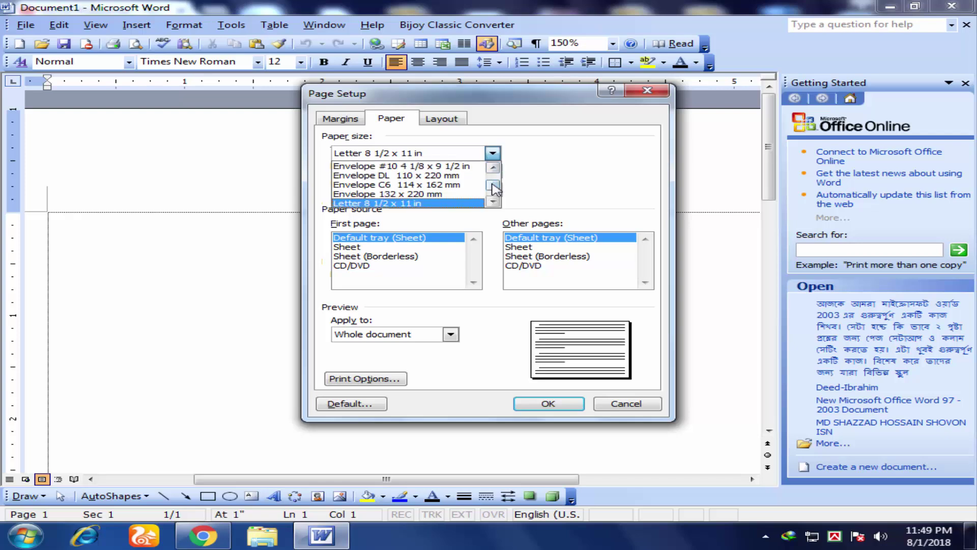
scroll(496, 172, "up", 2)
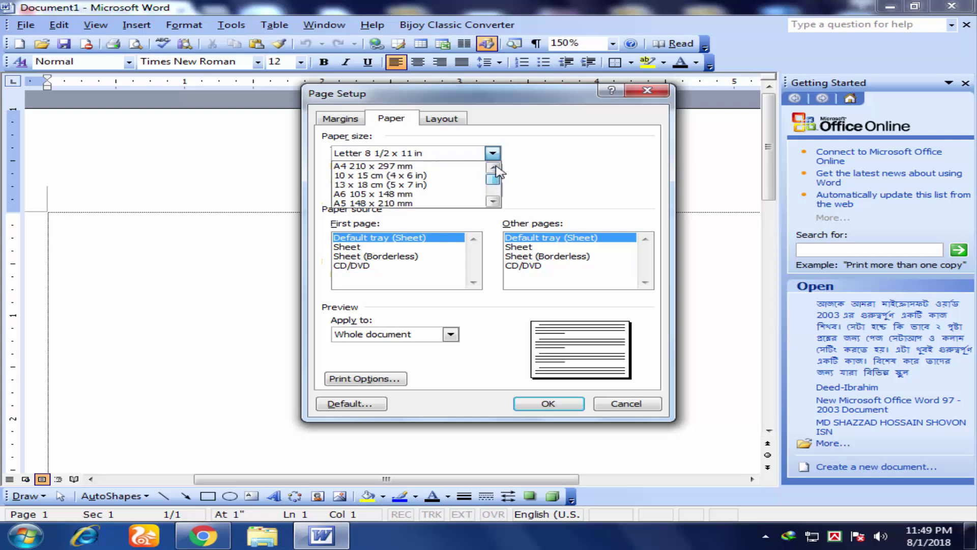
left_click(380, 167)
left_click(534, 406)
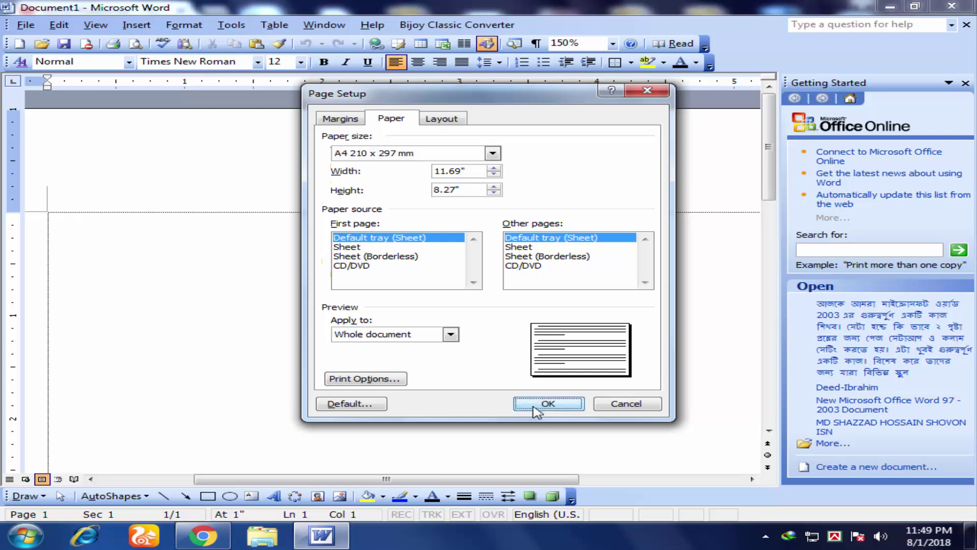
Step: Close the Getting Started pane and set the document zoom to 75%
left_click(965, 84)
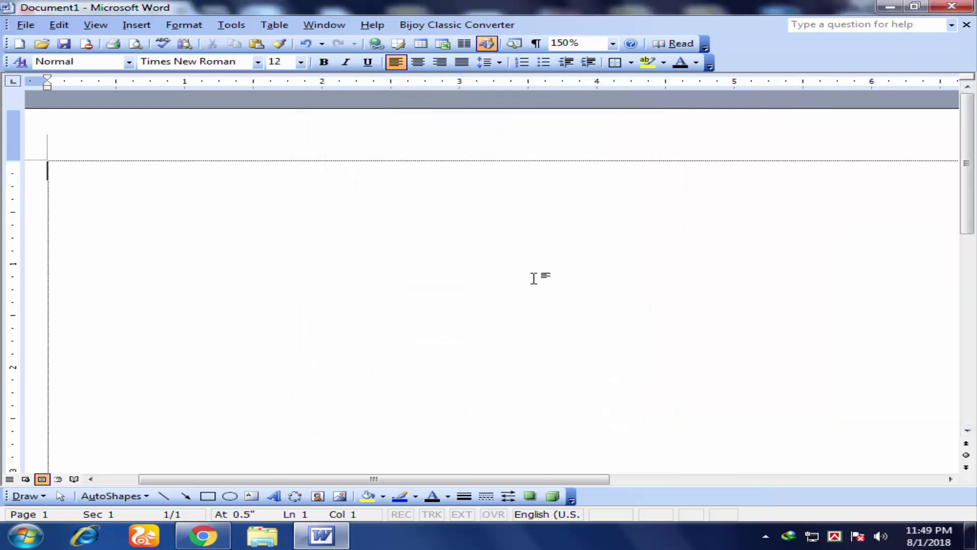
left_click(608, 45)
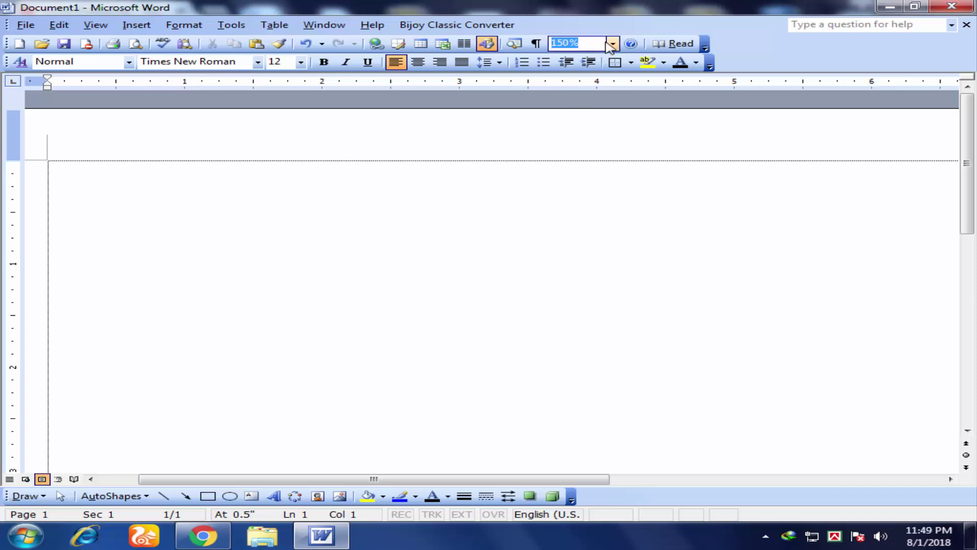
left_click(612, 44)
left_click(564, 100)
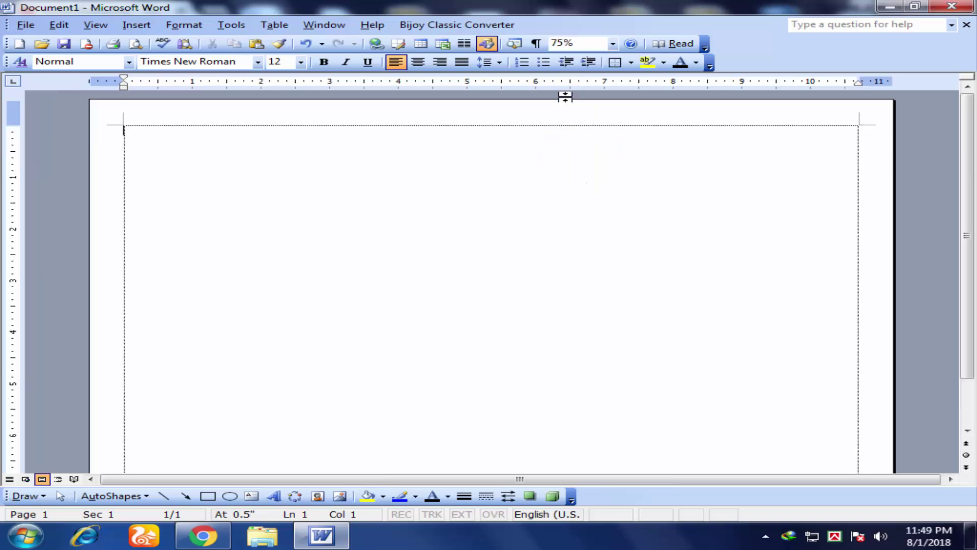
mouse_move(971, 103)
left_mouse_down()
mouse_move(971, 146)
mouse_move(970, 108)
left_mouse_up()
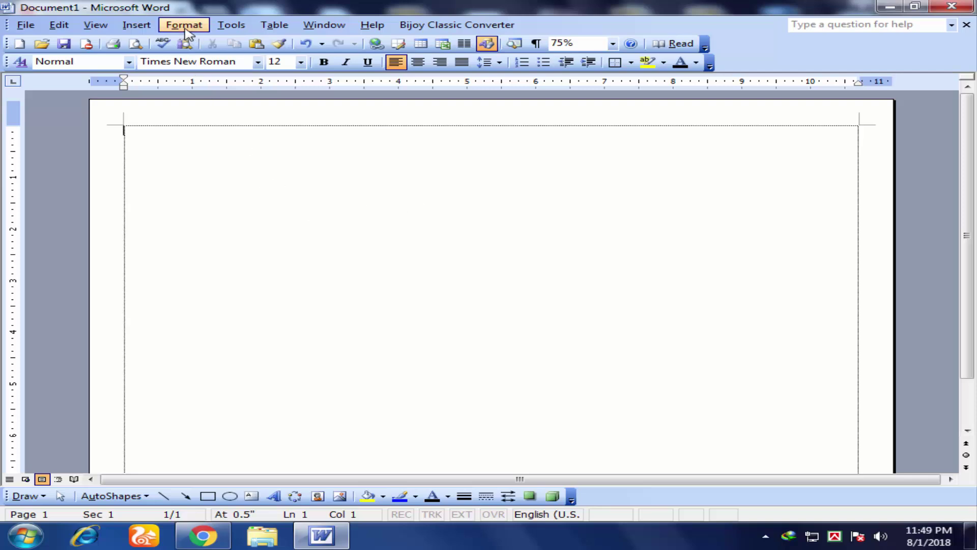
Step: Split the whole document into two equal-width columns with 0.7" spacing between them
left_click(185, 31)
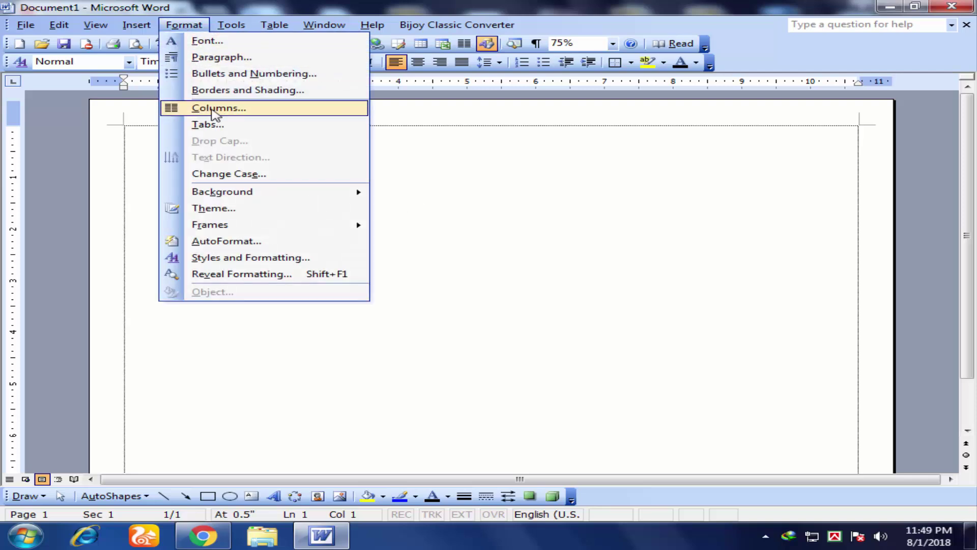
left_click(213, 108)
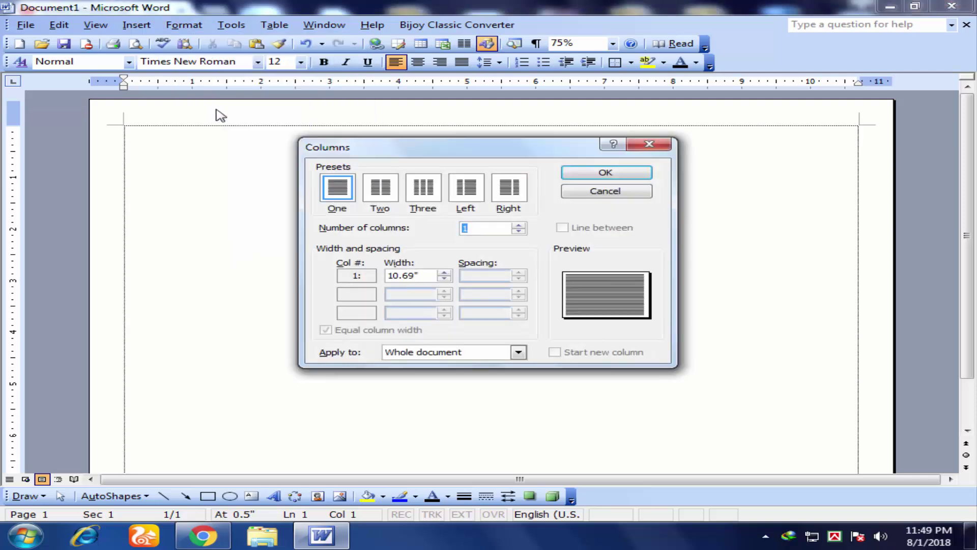
left_click(378, 192)
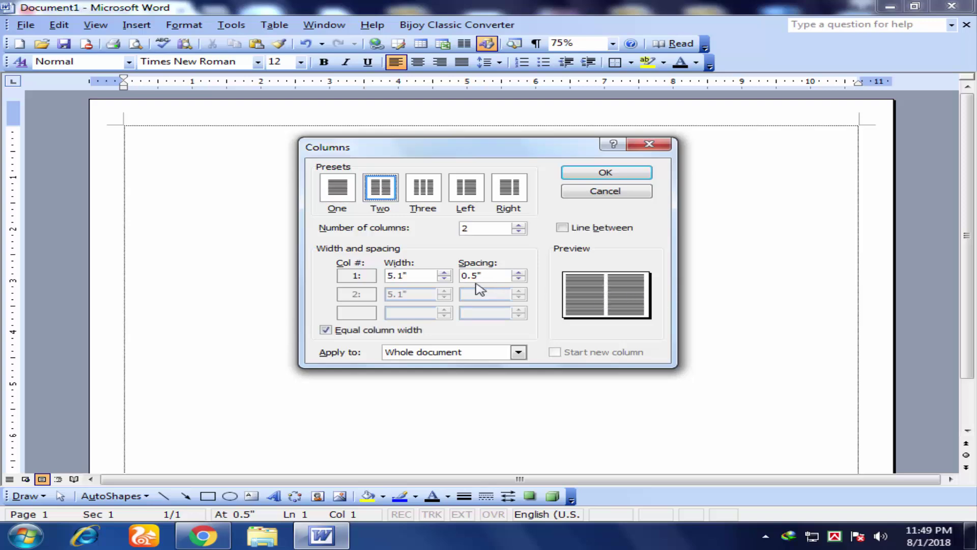
left_click(519, 273)
left_click(519, 274)
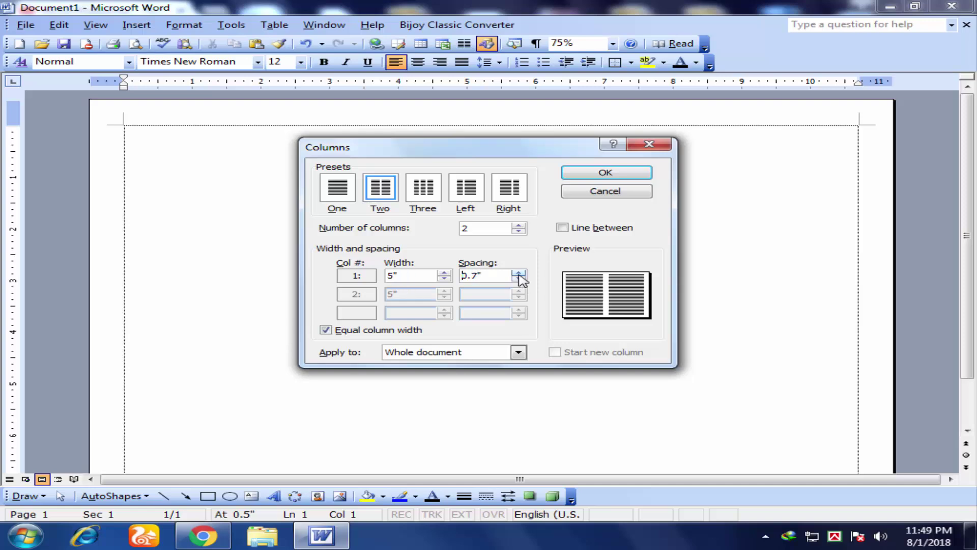
left_click(599, 173)
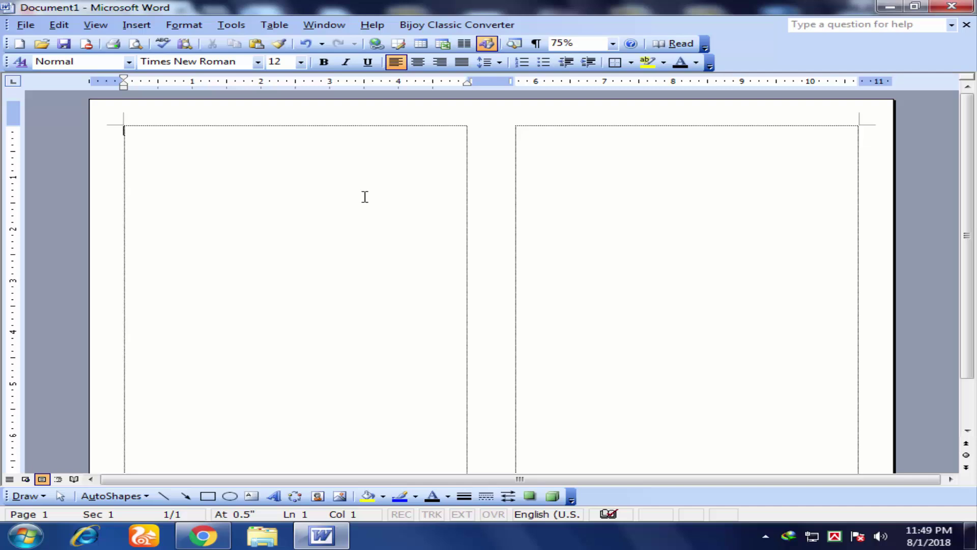
Step: Enter the centered heading "Azmol Photoshop" at the start of the first column and set its font size to 26
type("Azmol Photos")
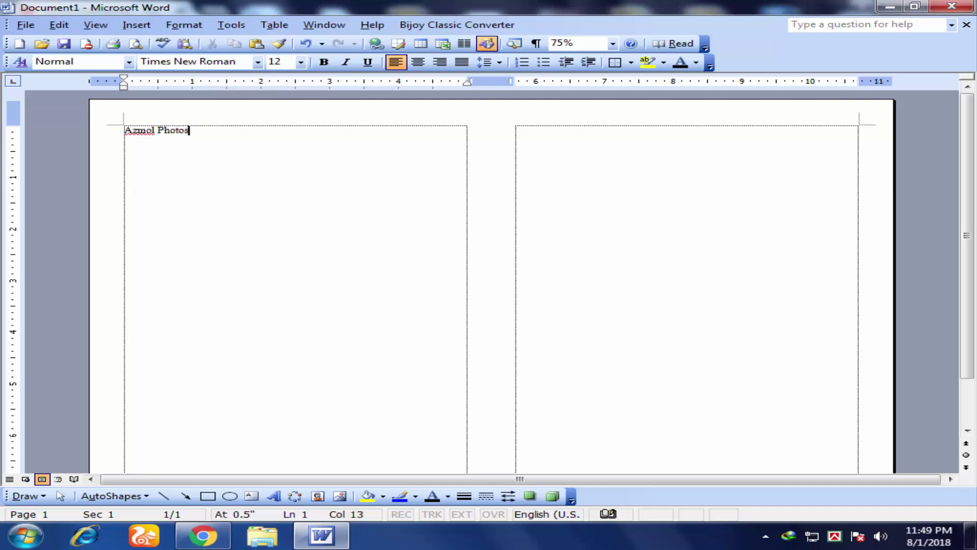
type("hop")
left_click(417, 61)
left_click_drag(341, 133, 236, 139)
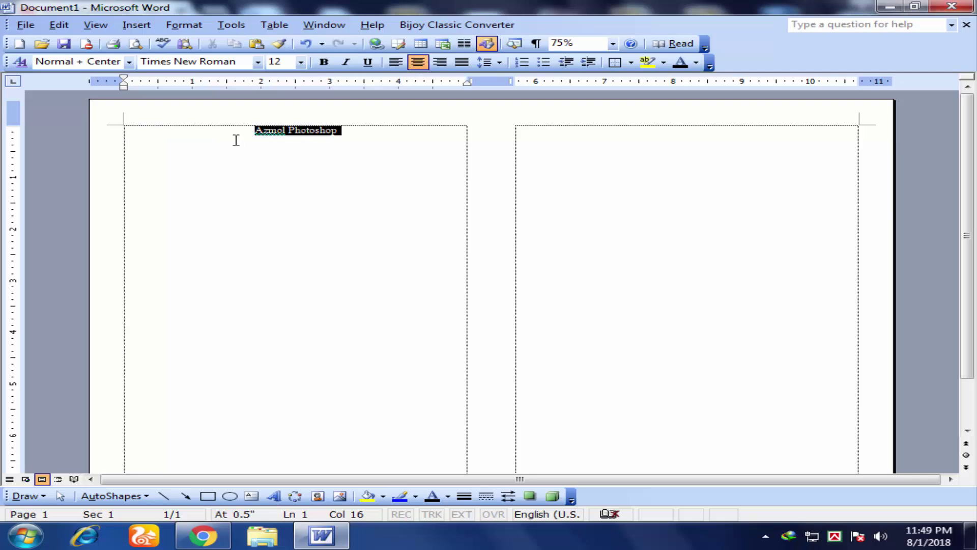
left_click(301, 61)
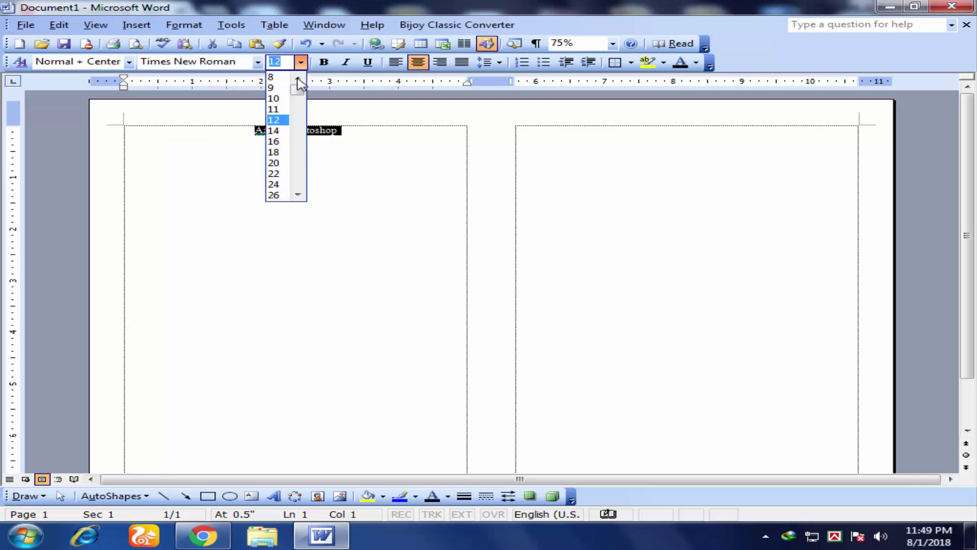
left_click(275, 195)
left_click(393, 135)
Step: Add the line "1st Semester Exam 2018" in 14 pt below the heading, correcting the spelling of Semester
key("Return")
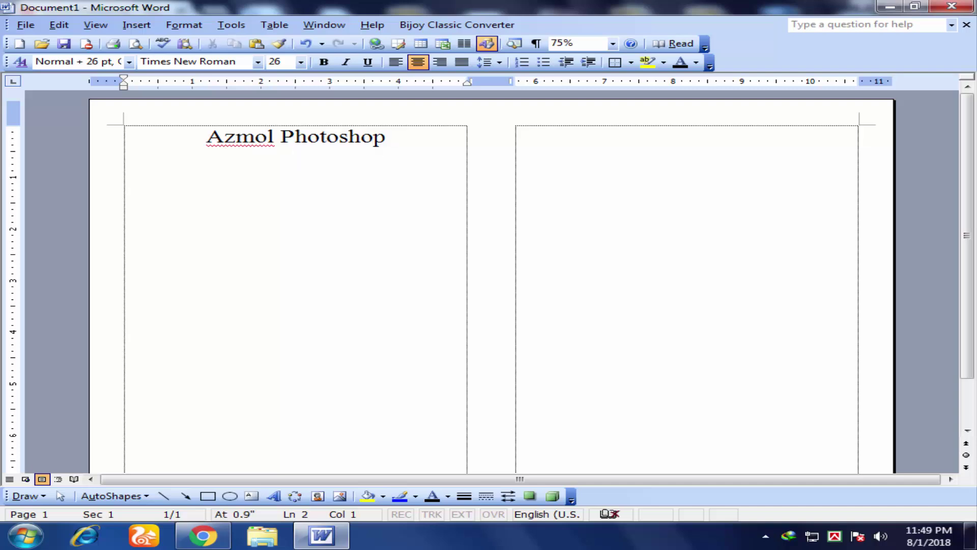
left_click(300, 62)
left_click(277, 130)
type("1st Semister")
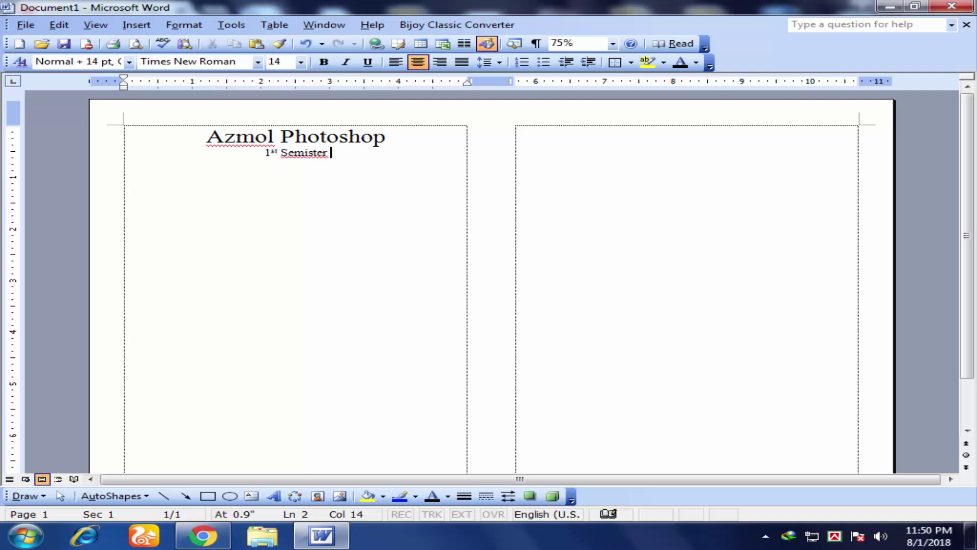
left_click(317, 153)
right_click(310, 152)
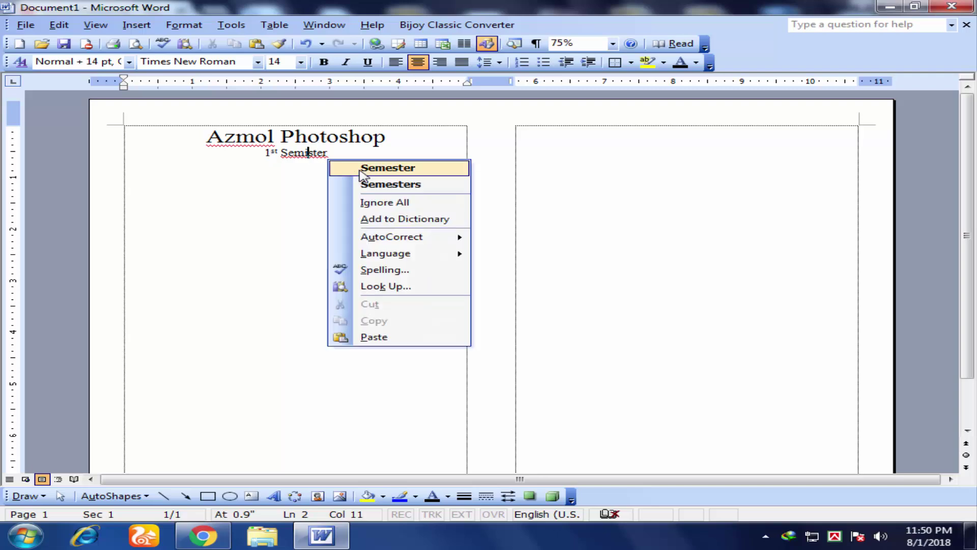
left_click(364, 164)
type("Exa")
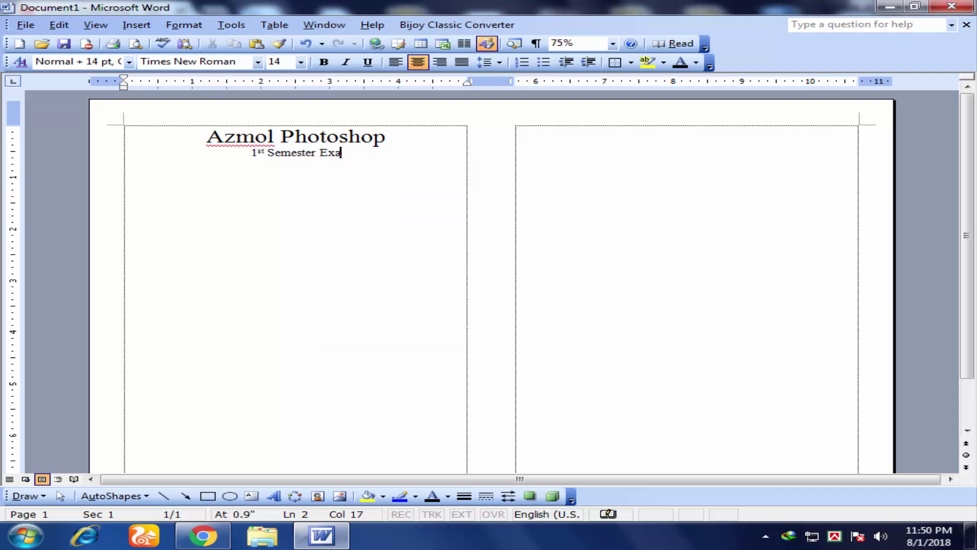
type("m 2018")
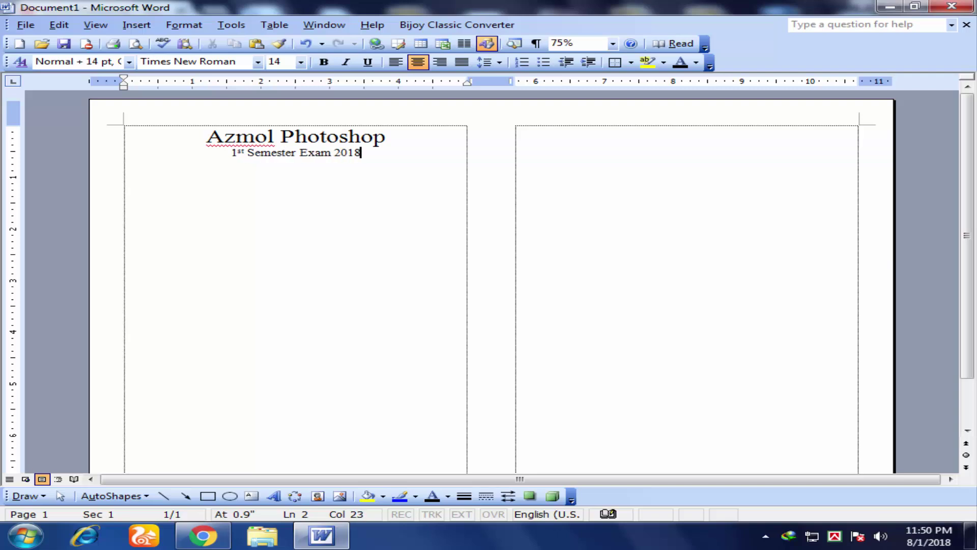
Step: Add a third heading line reading "Class-1 Sub: Bangla"
key("Return")
type("Full")
key("BackSpace")
type("Class")
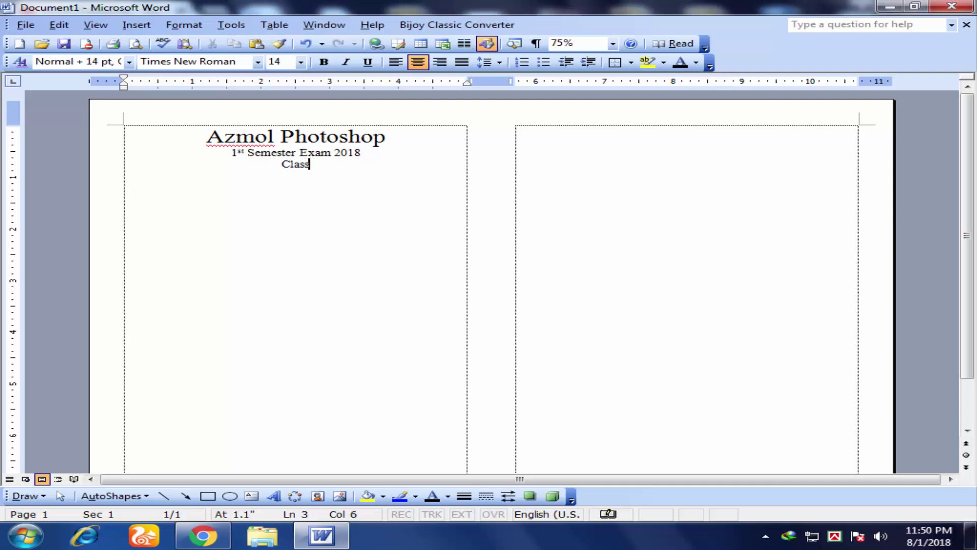
type("-1 SUb:")
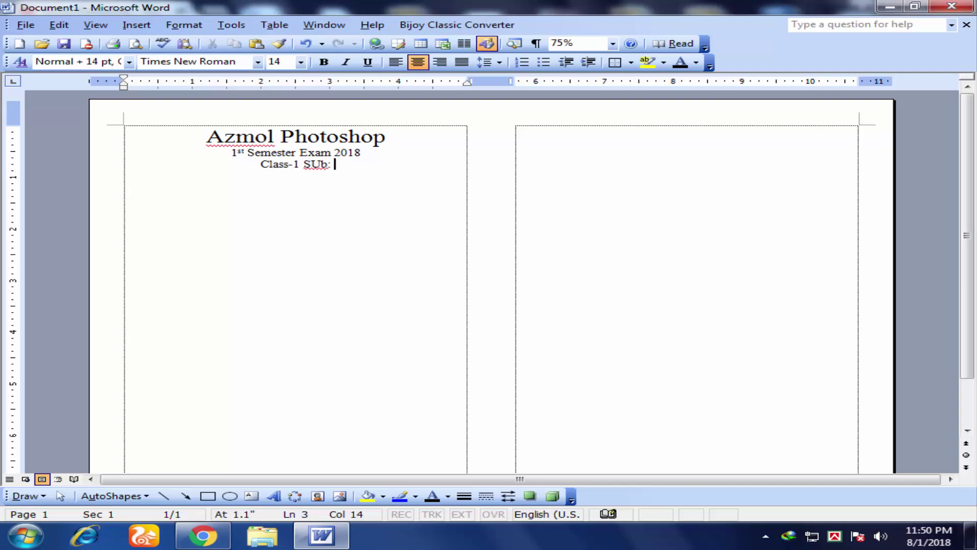
key("BackSpace")
key("BackSpace")
key("BackSpace")
type("ub")
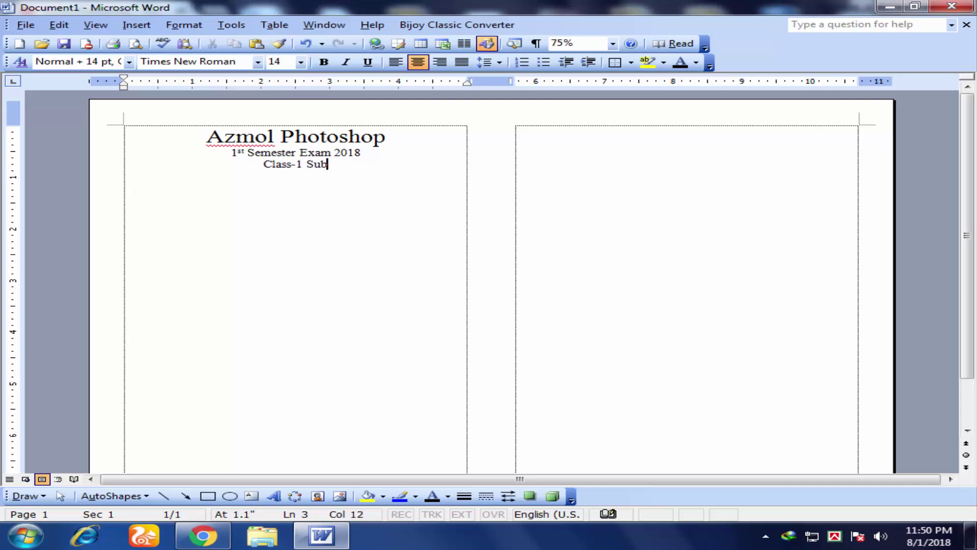
type(": ")
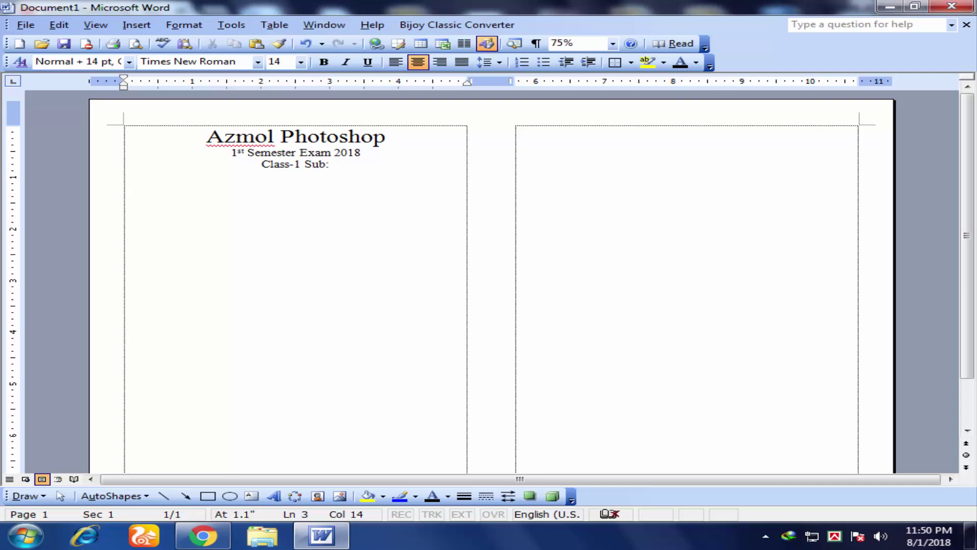
type("Bangla")
Step: Add a fourth centered heading line reading "Fullmarks: 100 Time:1 Hour" below the class and subject line
key("Return")
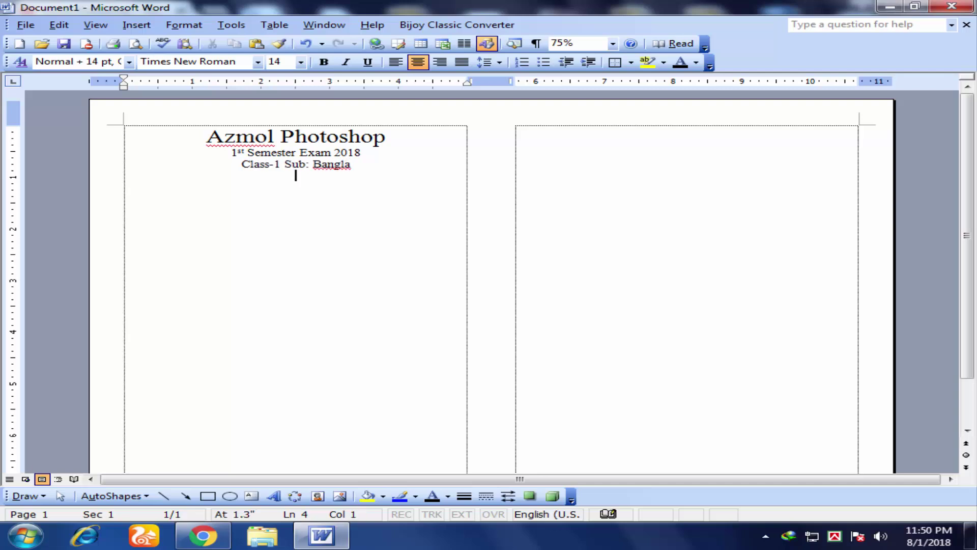
type("Fullmarks")
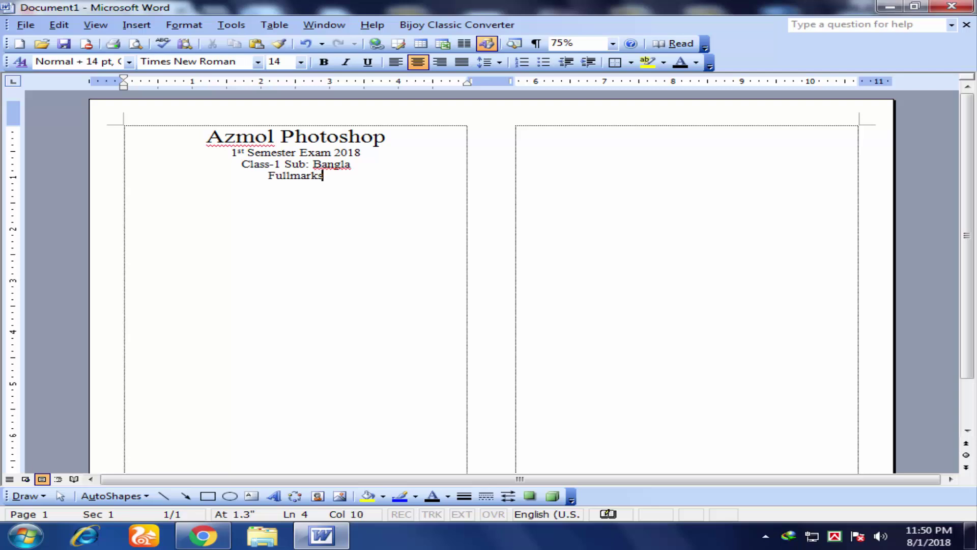
type(": 100")
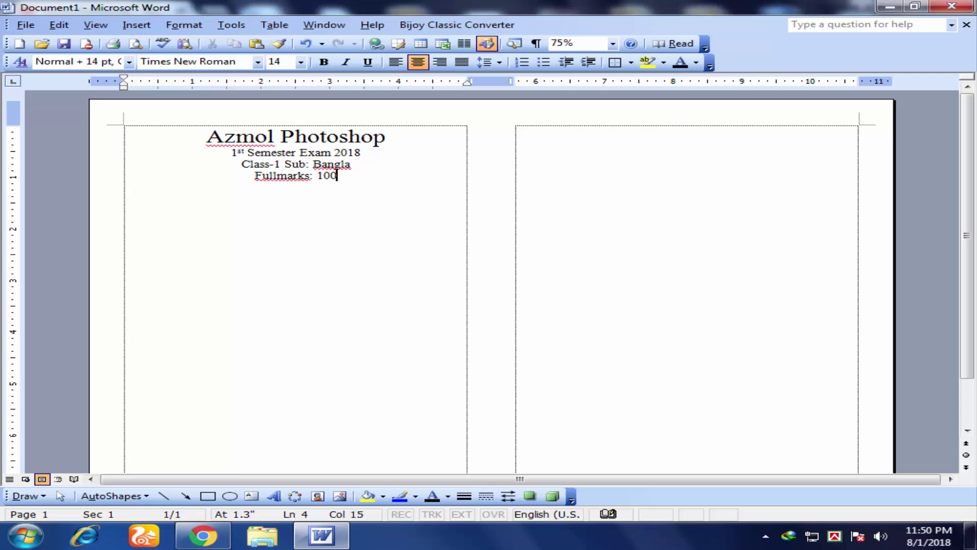
type(" Time")
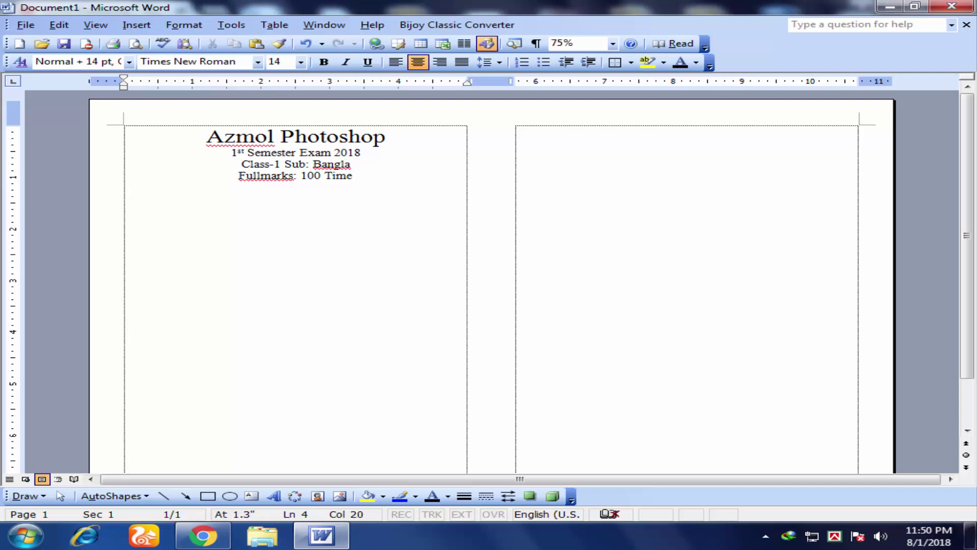
type(":1 Hour")
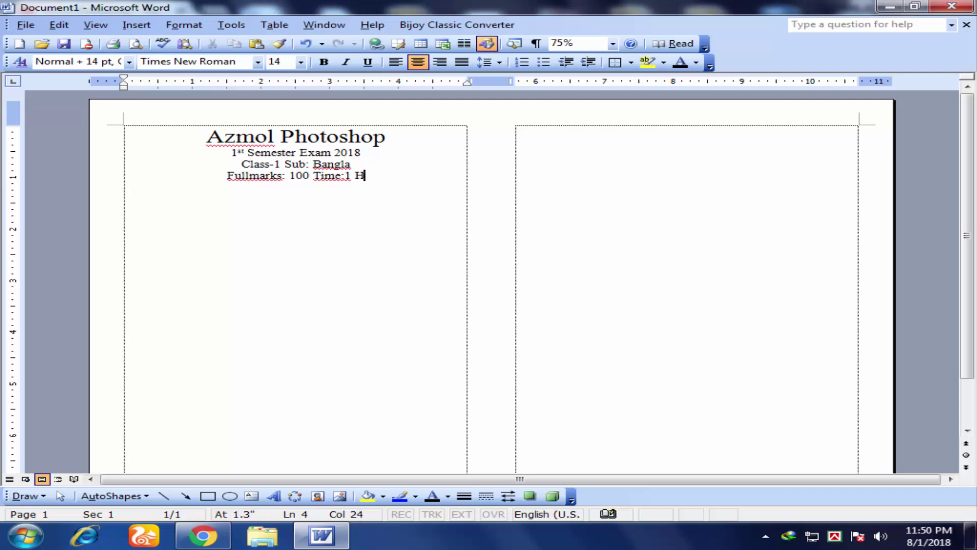
Step: Insert tab spacing between "Fullmarks: 100" and "Time:1 Hour" so they sit near opposite edges of the first column
left_click(303, 175)
key("Tab")
key("Tab")
key("Tab")
key("Tab")
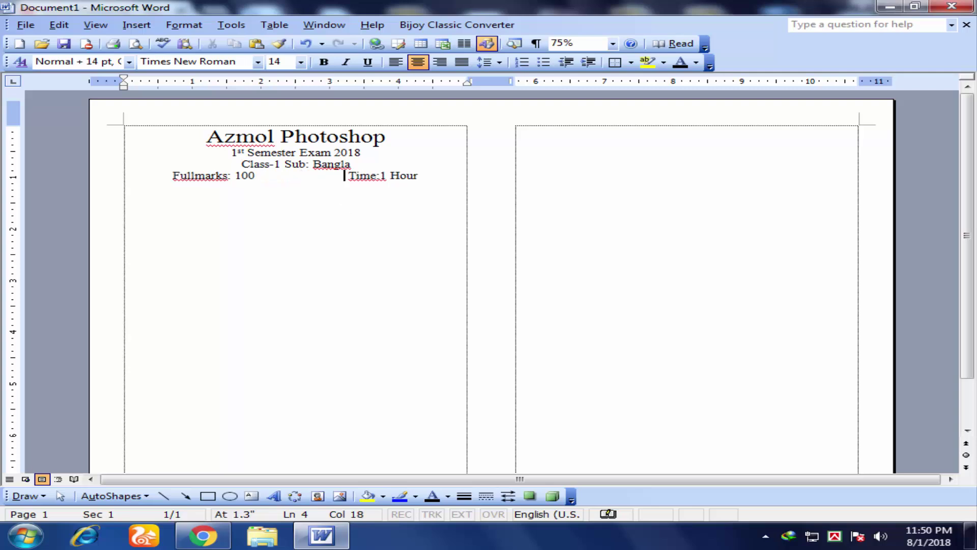
key("Tab")
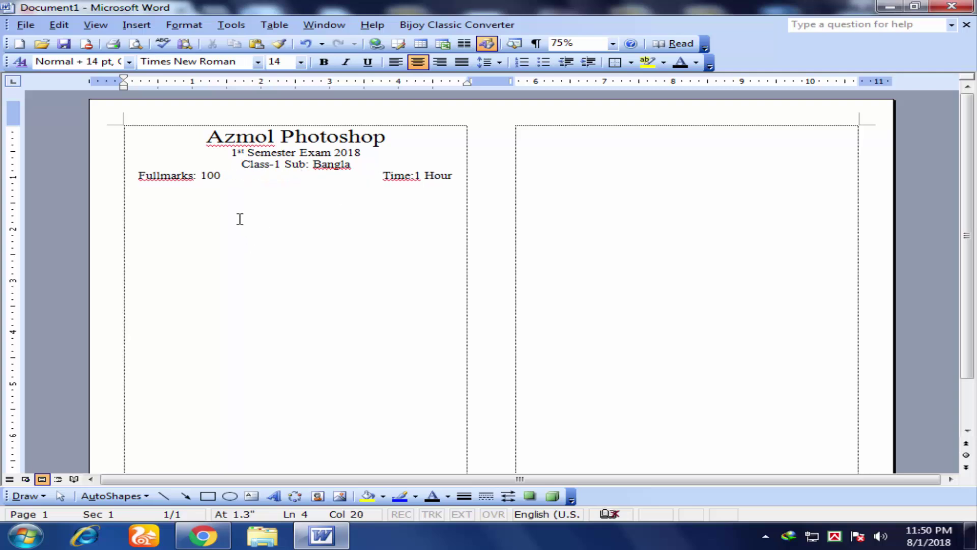
Step: Widen the gap between "Class-1" and "Sub: Bangla" with a tab, and start a new line below the marks and time line
left_click(286, 163)
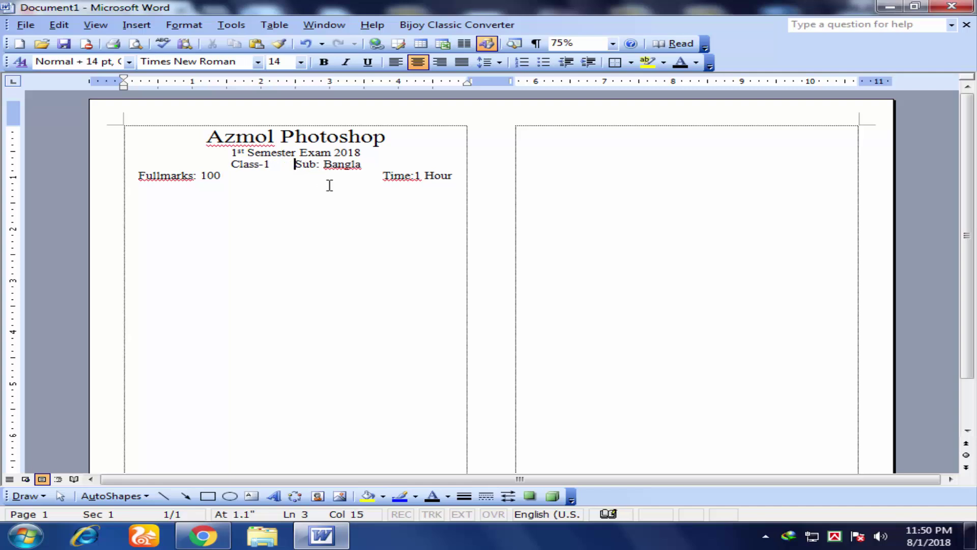
left_click(327, 153)
left_click(458, 174)
key("Return")
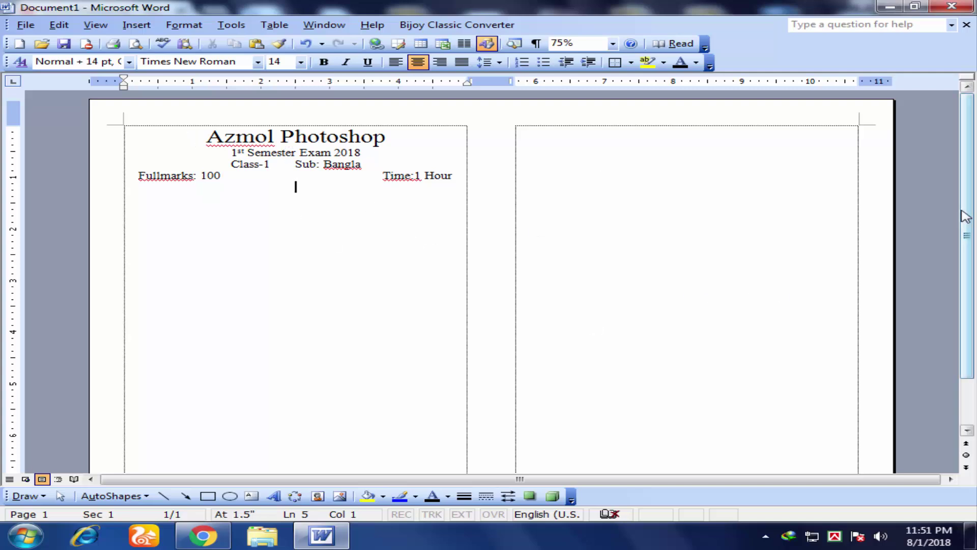
left_click_drag(959, 211, 971, 168)
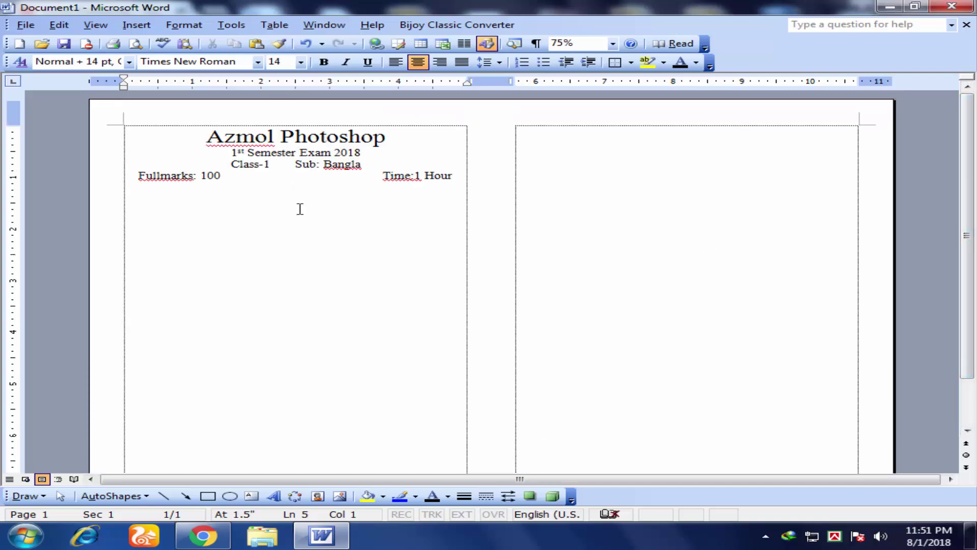
Step: Switch to the Azmol Photoshop YouTube channel page in Chrome and outline the Subscribe button with a red rectangle
left_click(203, 536)
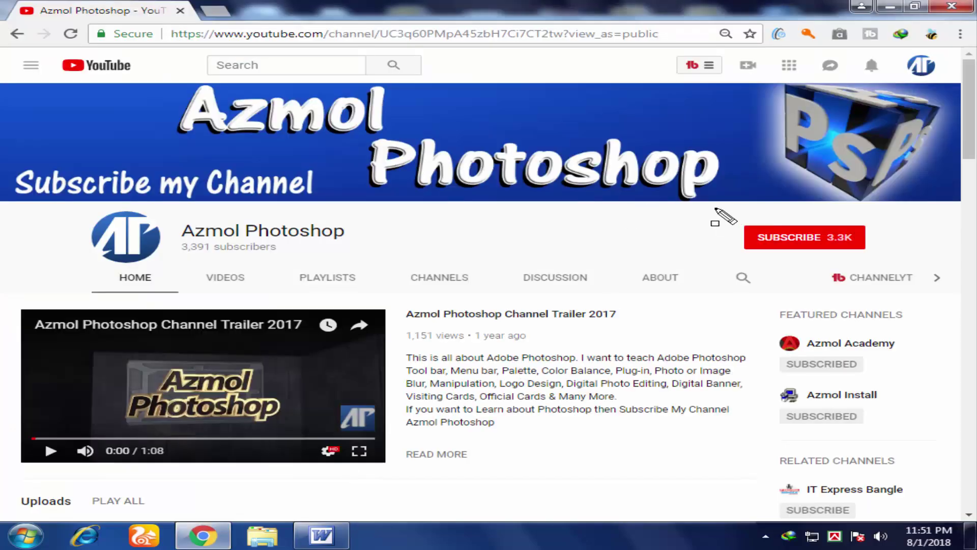
left_click_drag(728, 218, 886, 257)
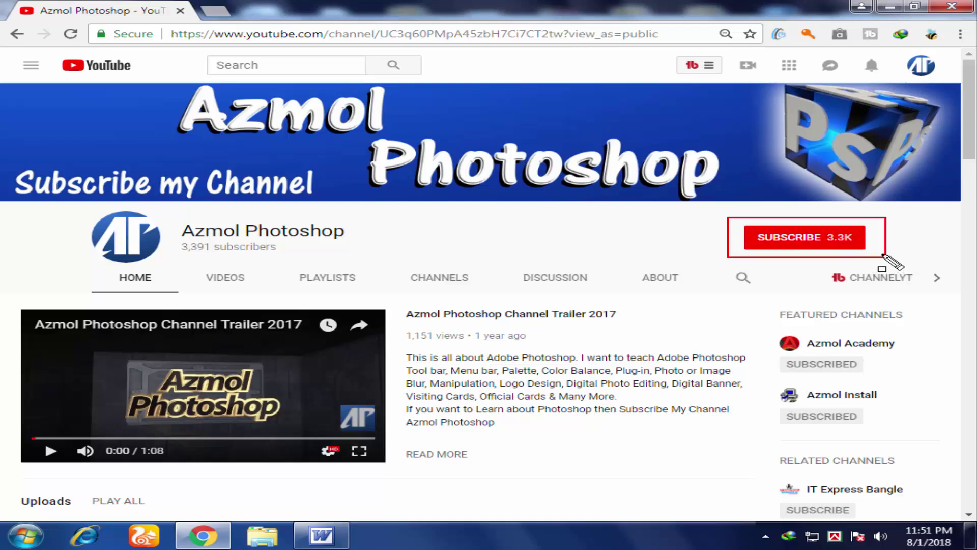